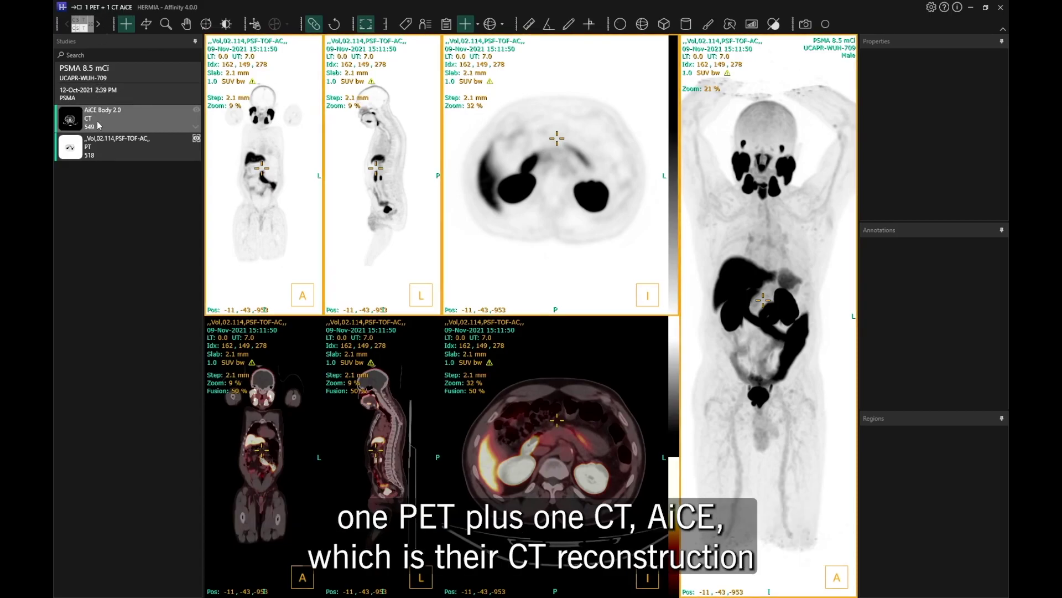
# Open the viewport layout dropdown for the PSMA PET/CT study in the 1 PET + 1 CT AiCE workflow.
pyautogui.click(82, 25)
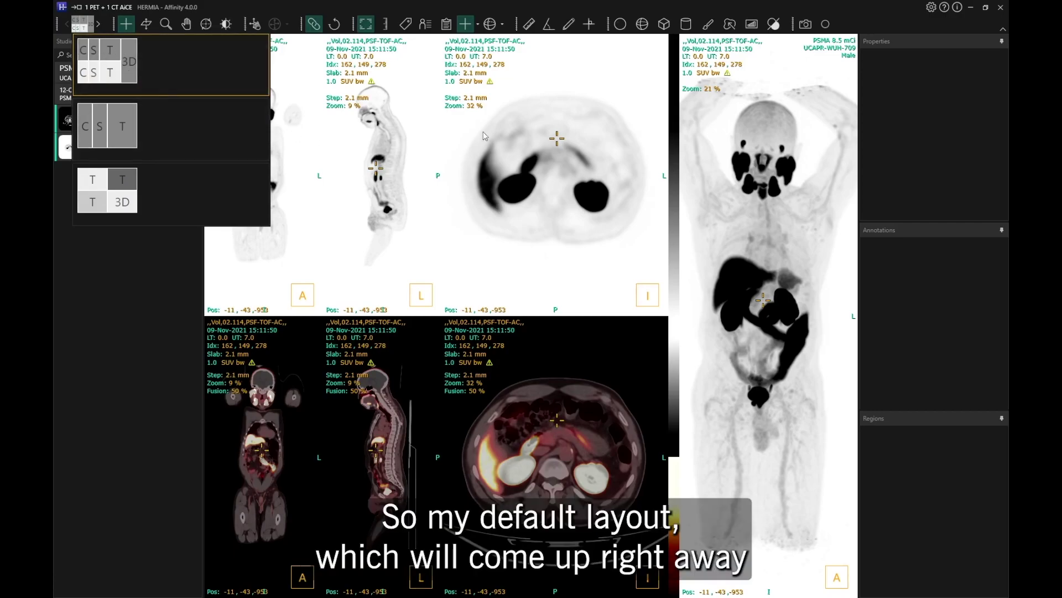
# Try the T/T/T/3D layout, then restore the default C/S/T fused layout.
pyautogui.click(91, 297)
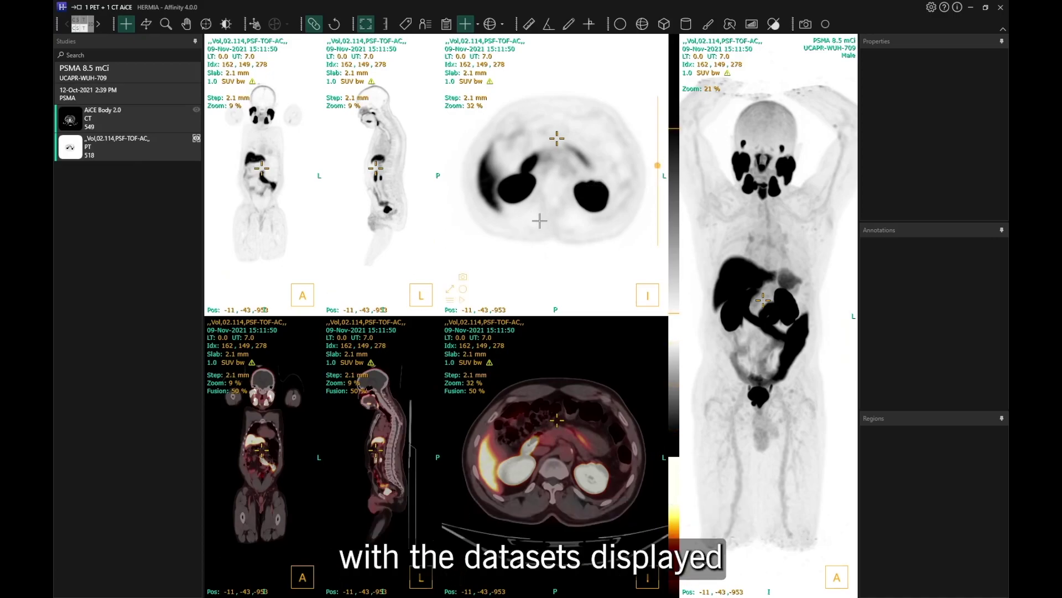
pyautogui.click(88, 26)
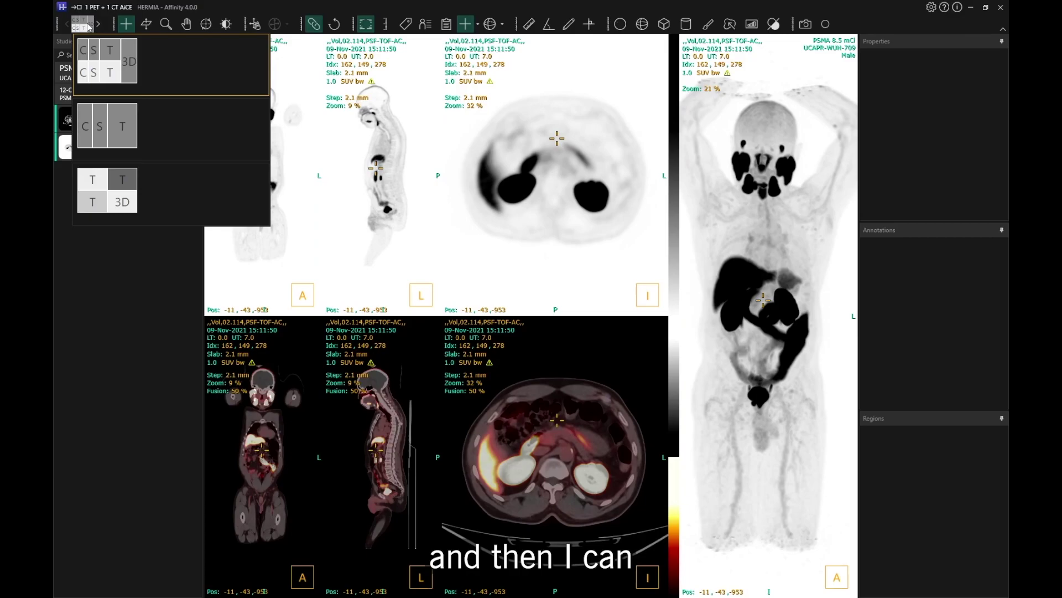
pyautogui.click(116, 185)
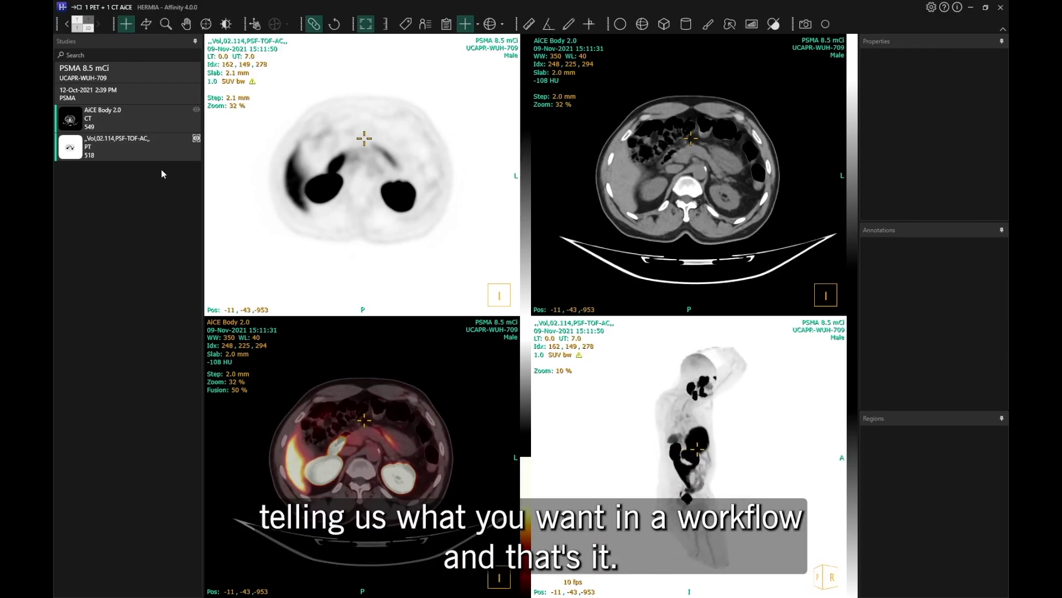
pyautogui.click(77, 31)
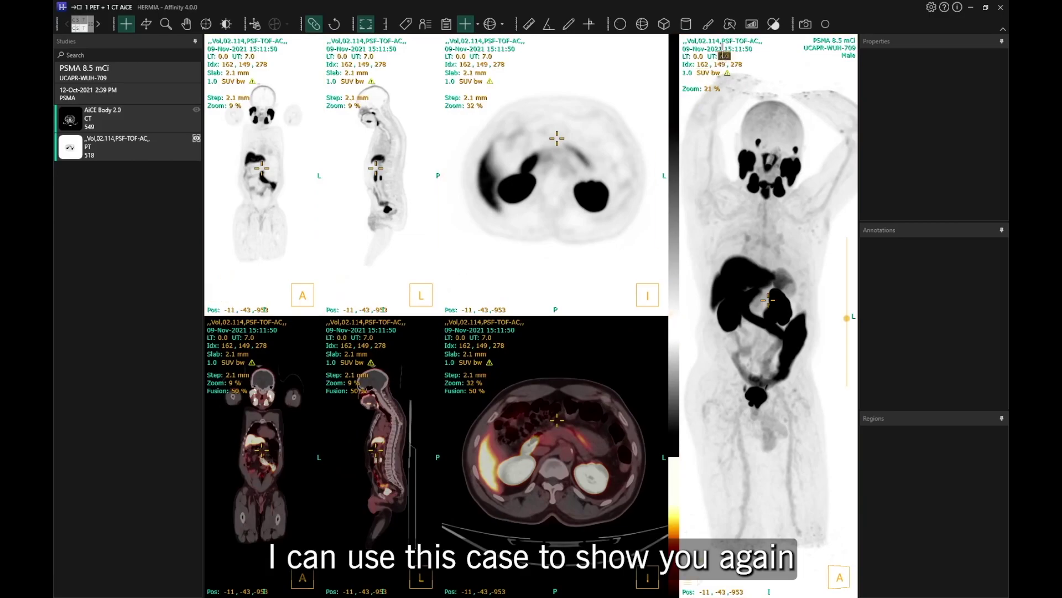
# Start single-click segmentation and raise the Min threshold to 10.0 SUV bw.
pyautogui.click(730, 25)
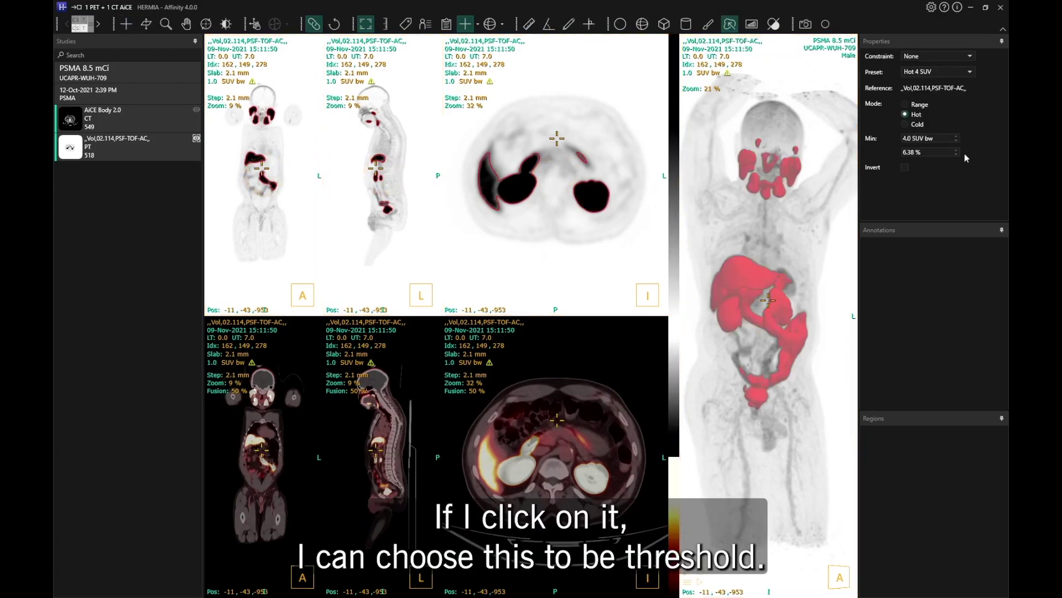
pyautogui.scroll(7, 914, 138)
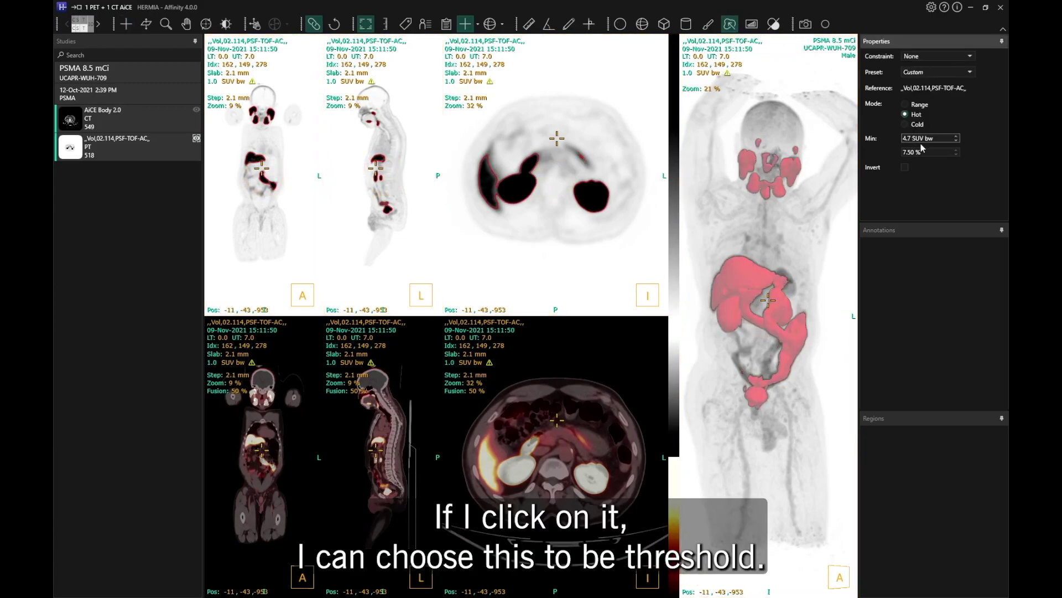
pyautogui.scroll(5, 914, 139)
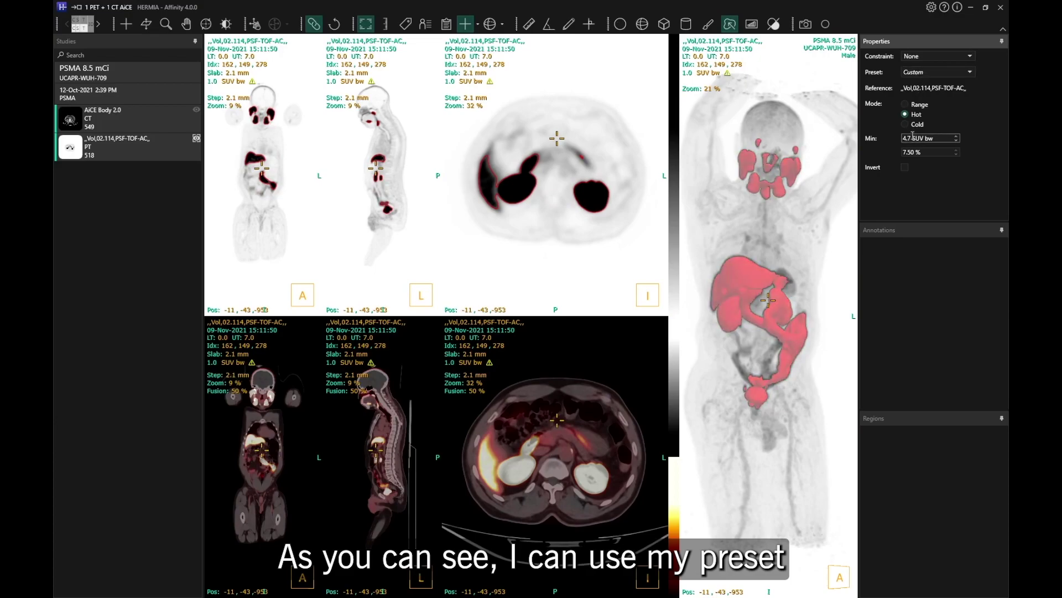
pyautogui.scroll(20, 914, 139)
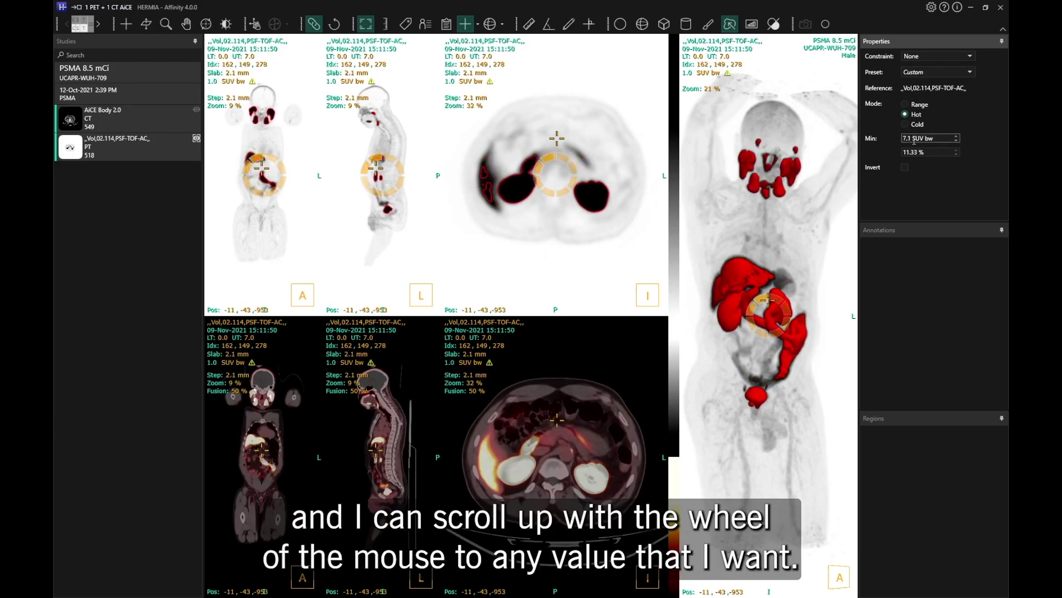
pyautogui.scroll(13, 914, 139)
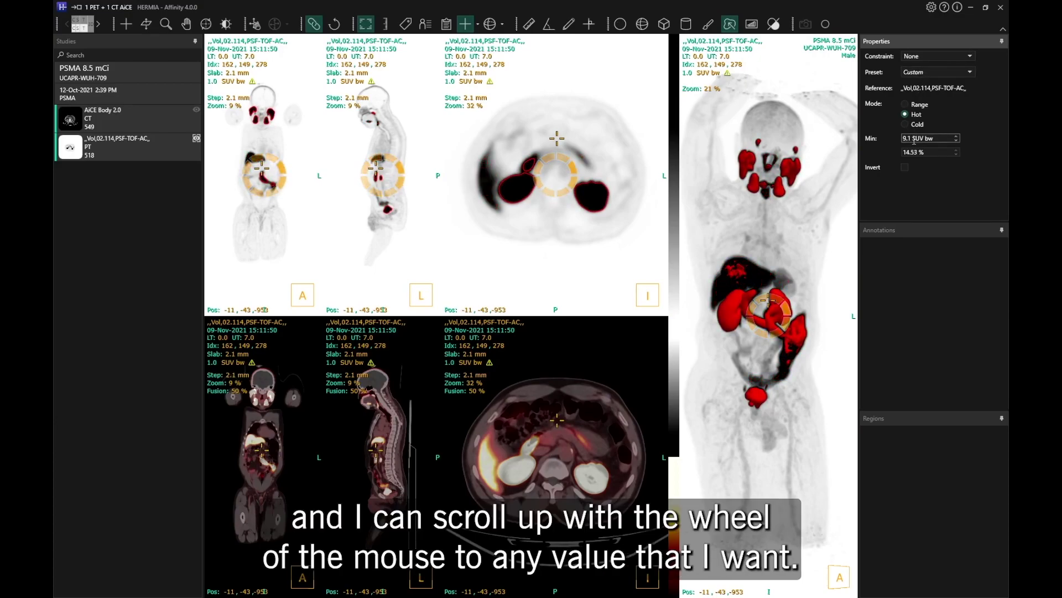
pyautogui.scroll(6, 914, 140)
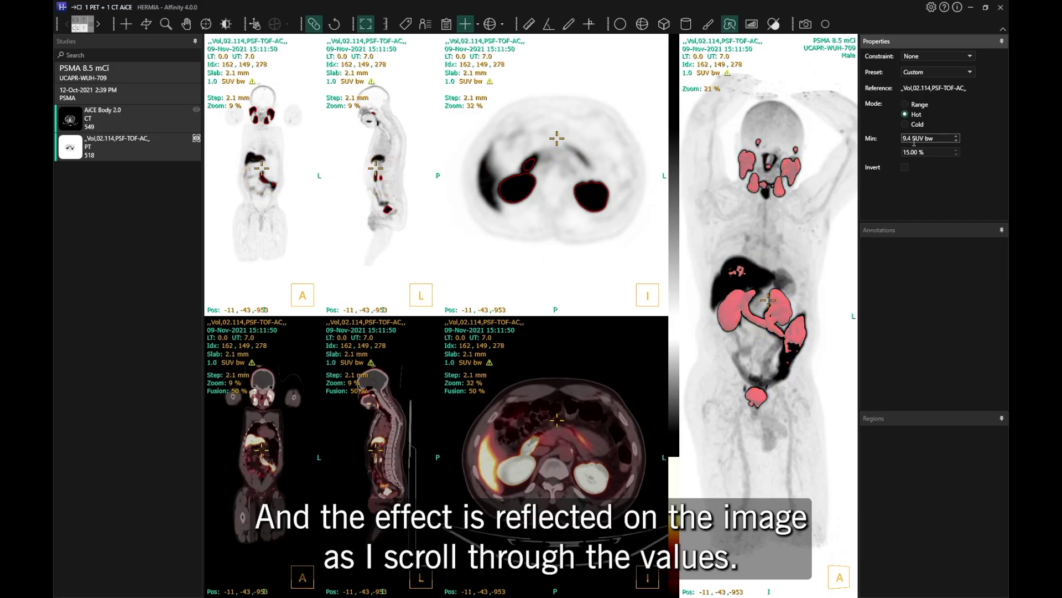
pyautogui.scroll(3, 915, 139)
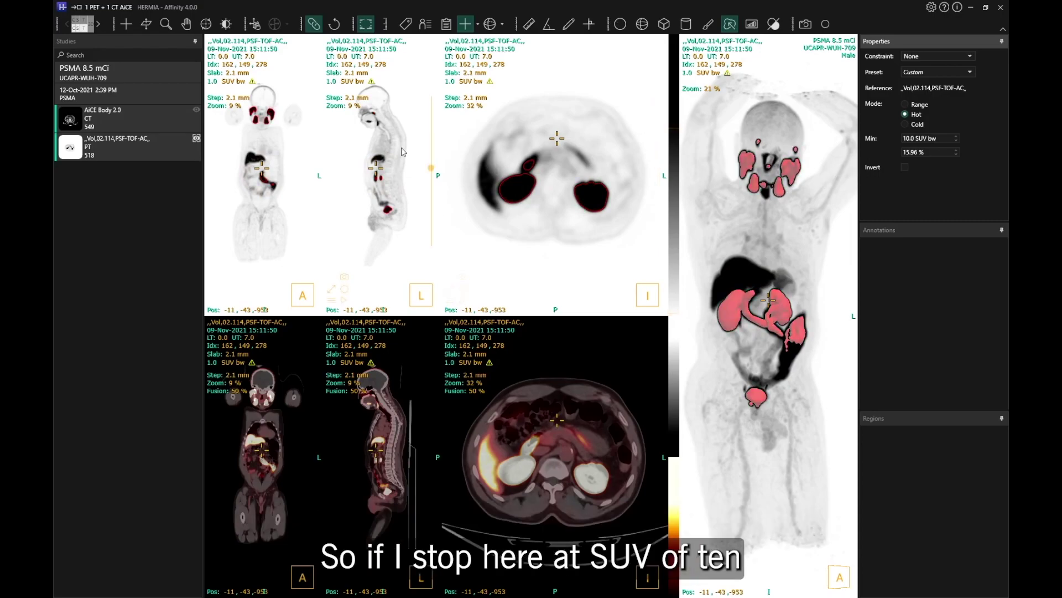
# Capture the four salivary glands in the coronal PET as Segment 1 to Segment 4.
pyautogui.click(255, 122)
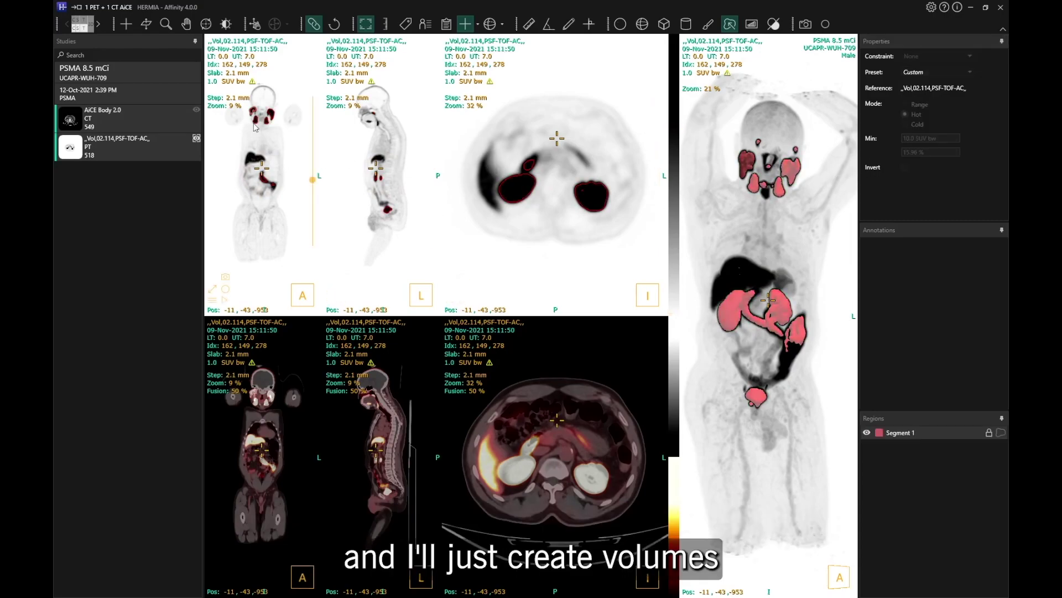
pyautogui.click(255, 120)
pyautogui.click(270, 118)
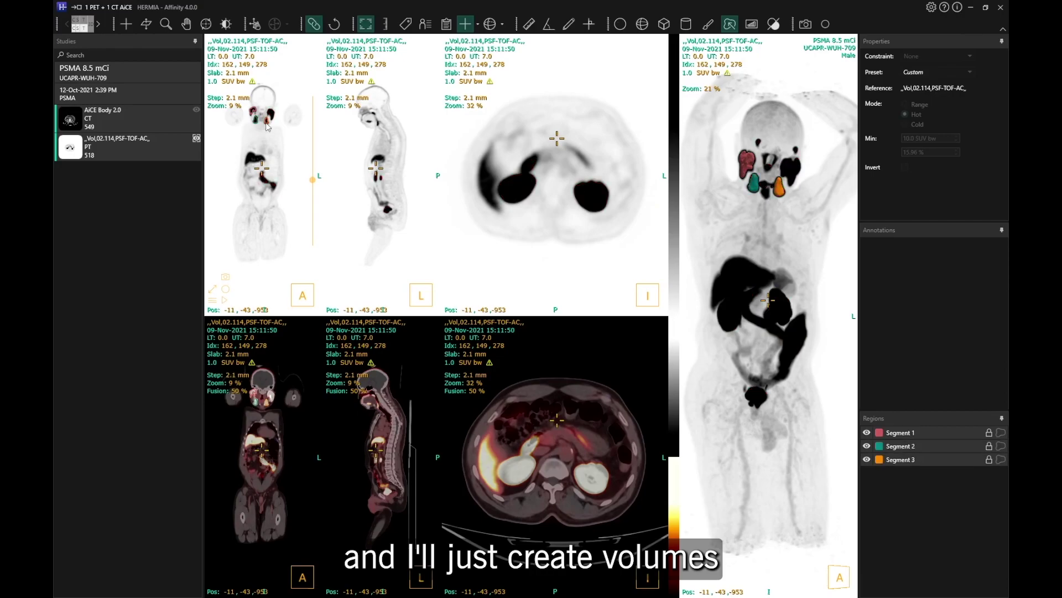
pyautogui.click(272, 120)
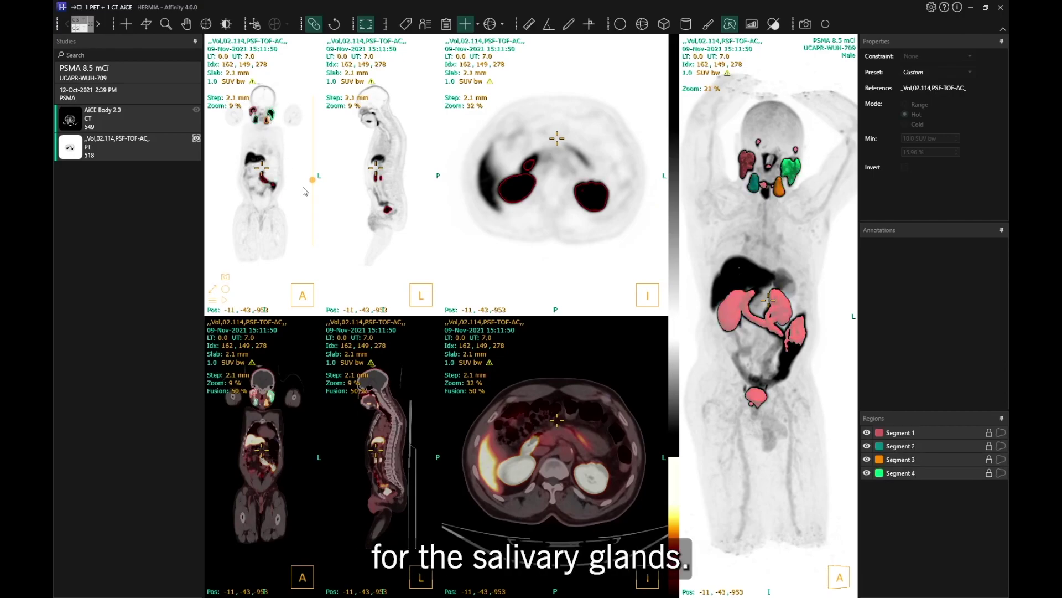
pyautogui.press('Escape')
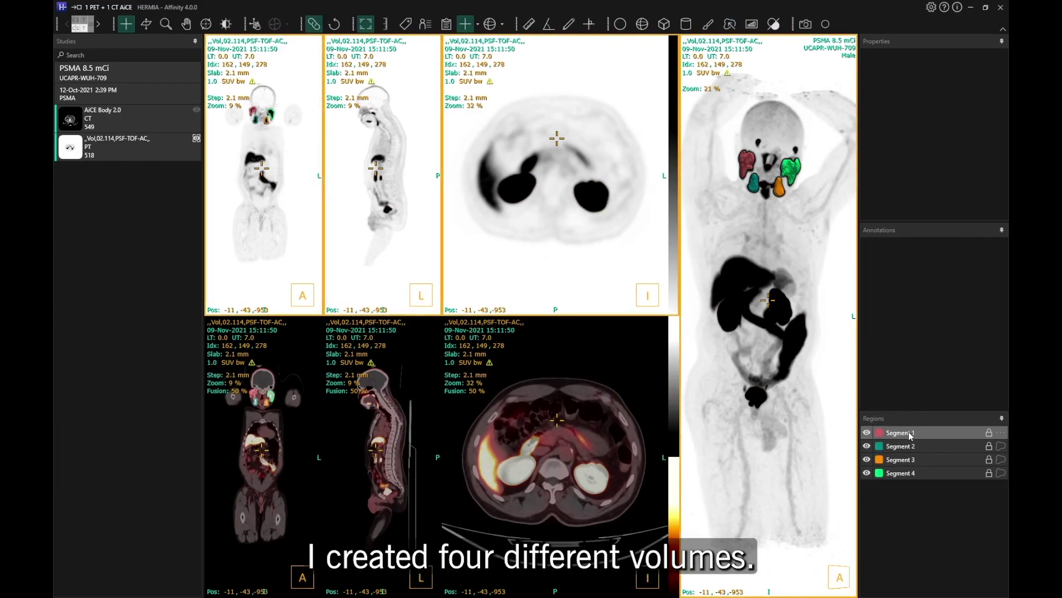
pyautogui.moveTo(911, 435)
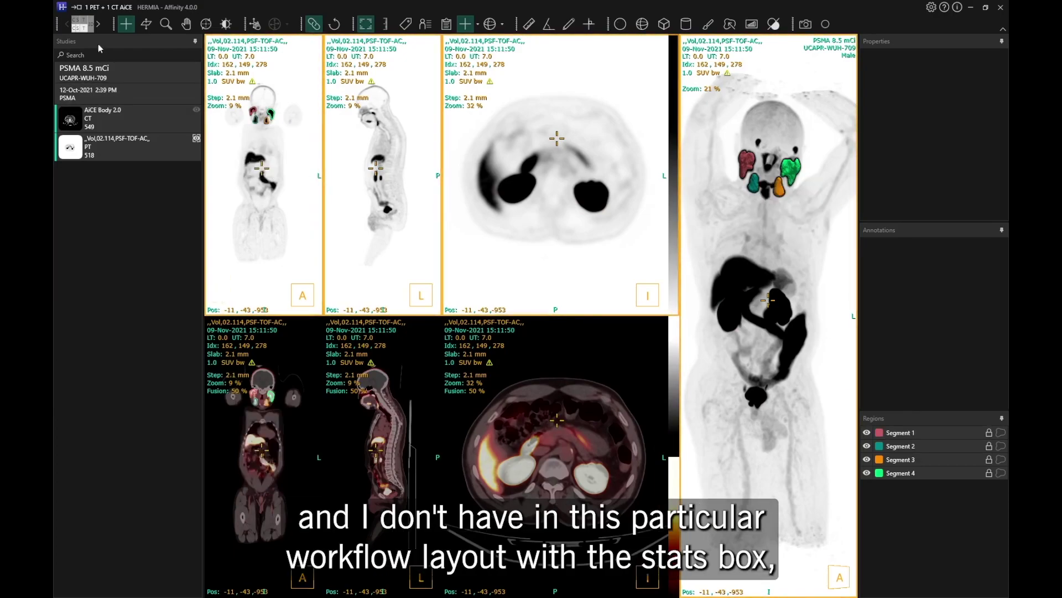
pyautogui.click(87, 29)
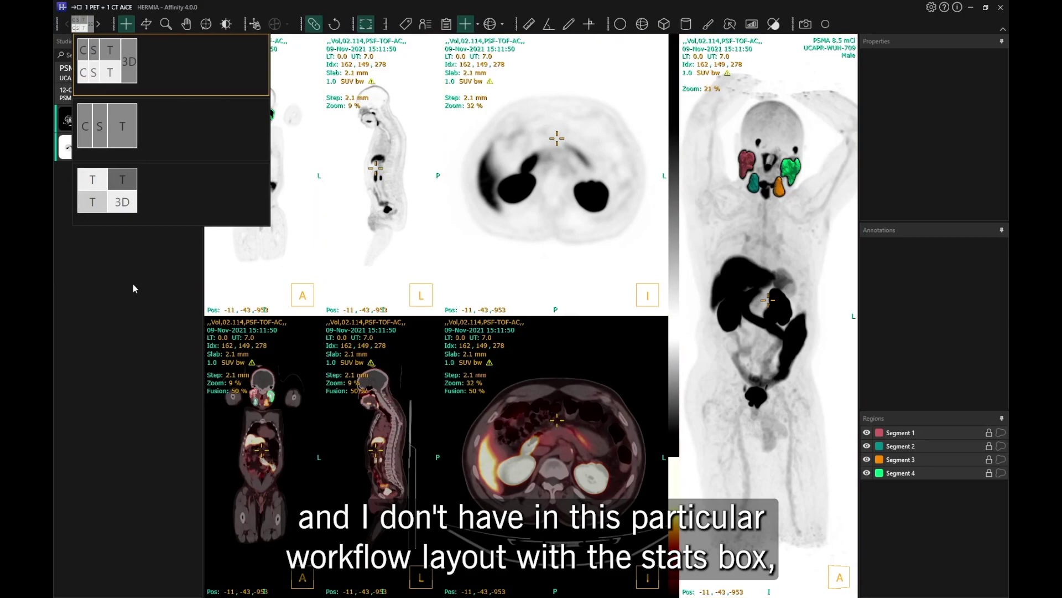
pyautogui.click(178, 344)
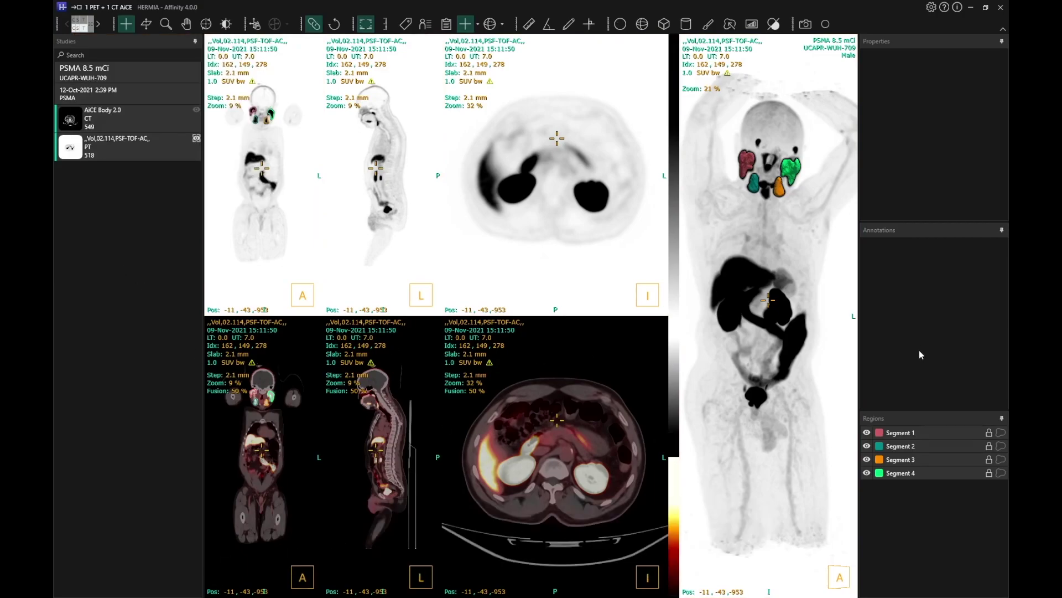
pyautogui.moveTo(898, 437)
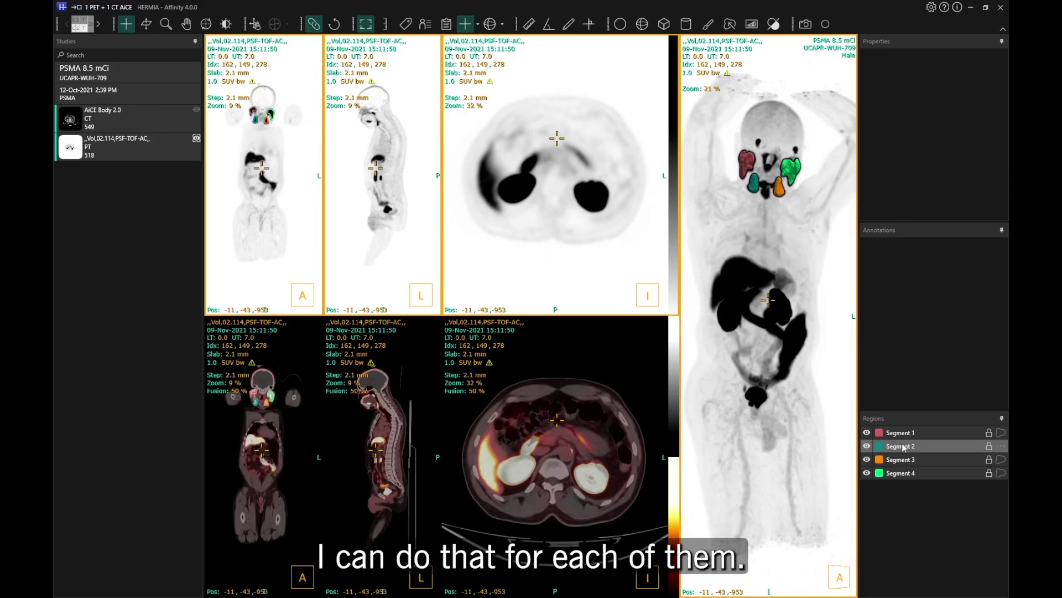
pyautogui.click(901, 434)
pyautogui.rightClick(900, 434)
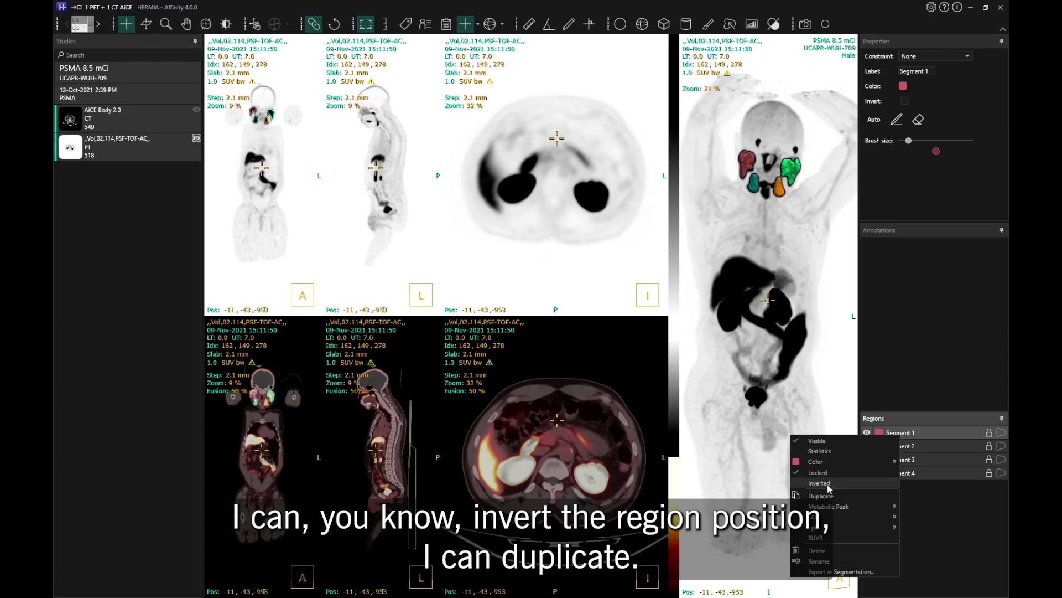
pyautogui.moveTo(838, 508)
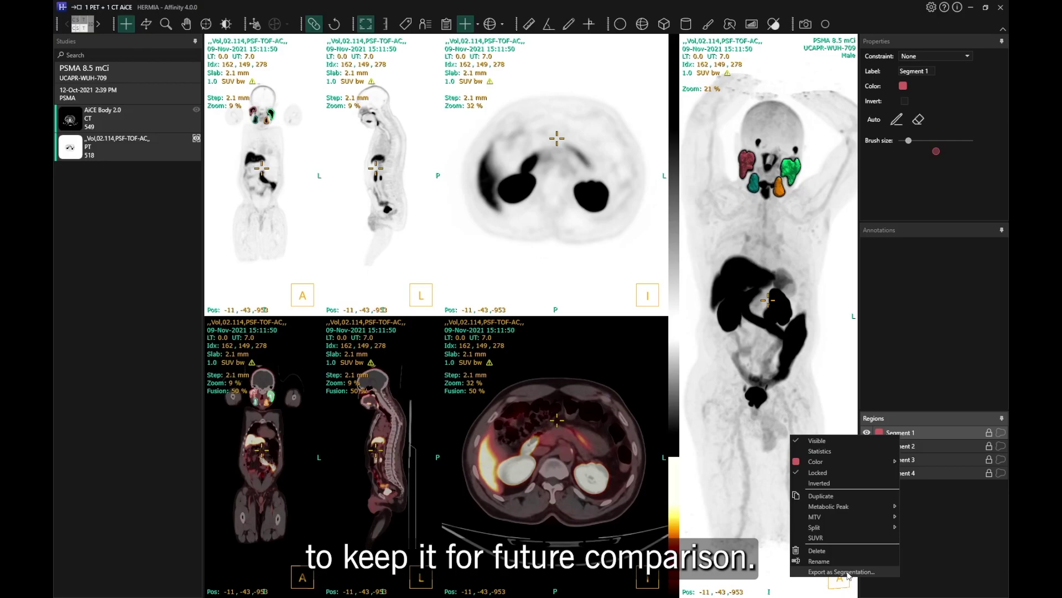
pyautogui.click(939, 524)
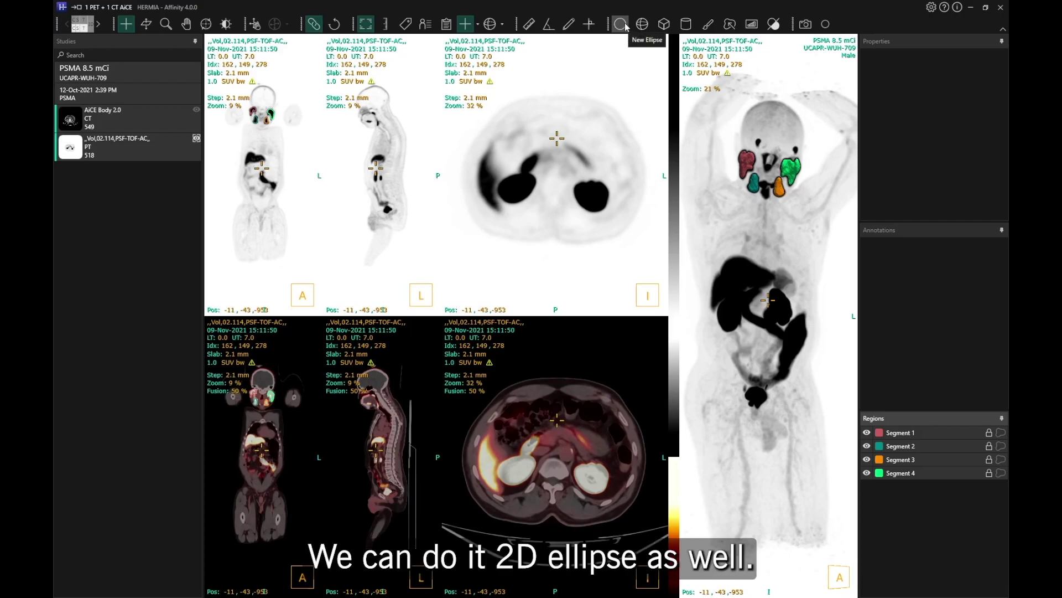
# Paint a new Brush 1 region around the abdominal lesion on two axial slices several slices apart.
pyautogui.click(708, 25)
pyautogui.moveTo(505, 181)
pyautogui.mouseDown()
pyautogui.moveTo(505, 198)
pyautogui.moveTo(530, 189)
pyautogui.moveTo(532, 177)
pyautogui.moveTo(509, 182)
pyautogui.mouseUp()
pyautogui.scroll(-5, 523, 199)
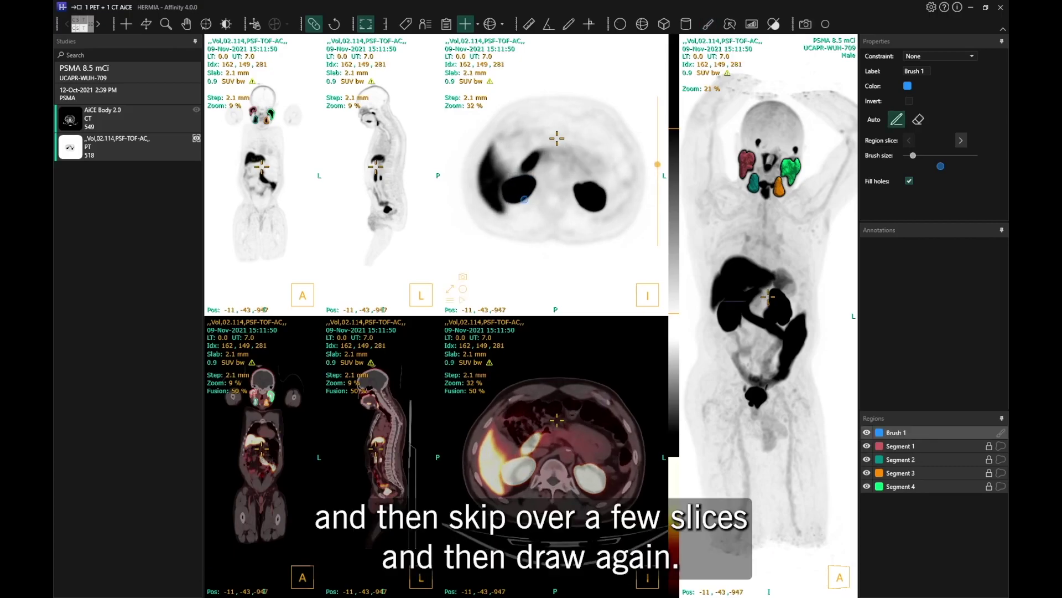
pyautogui.moveTo(519, 199)
pyautogui.mouseDown()
pyautogui.moveTo(520, 181)
pyautogui.moveTo(508, 183)
pyautogui.mouseUp()
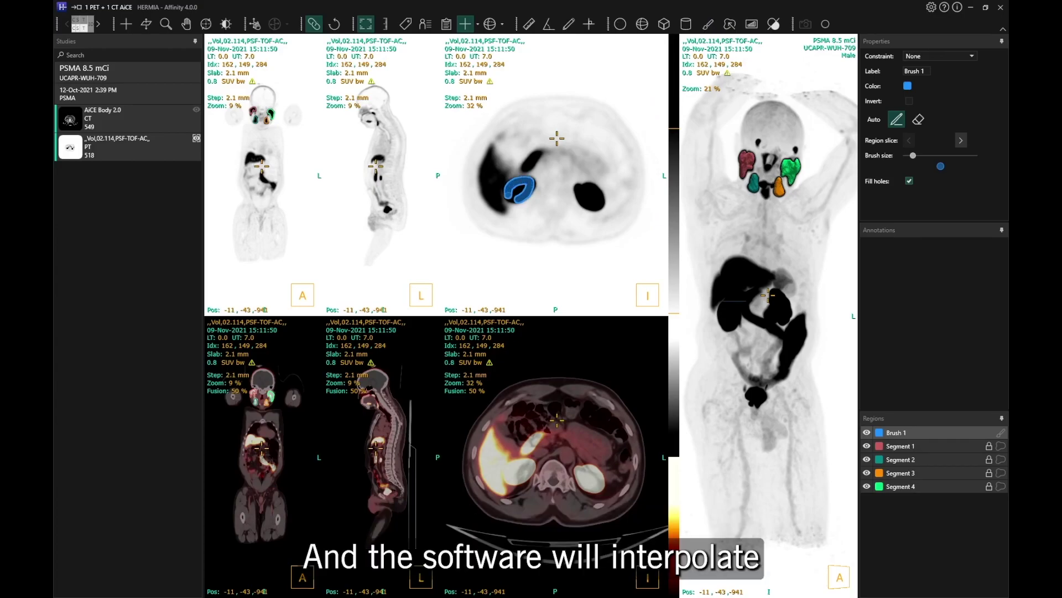
pyautogui.scroll(4, 520, 190)
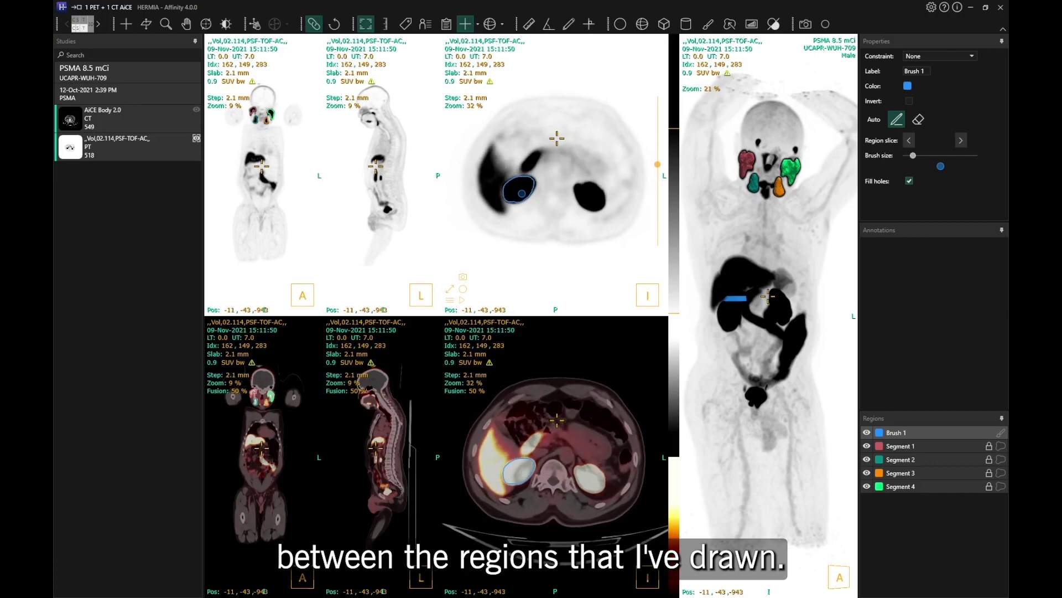
pyautogui.scroll(1, 522, 193)
pyautogui.scroll(3, 522, 193)
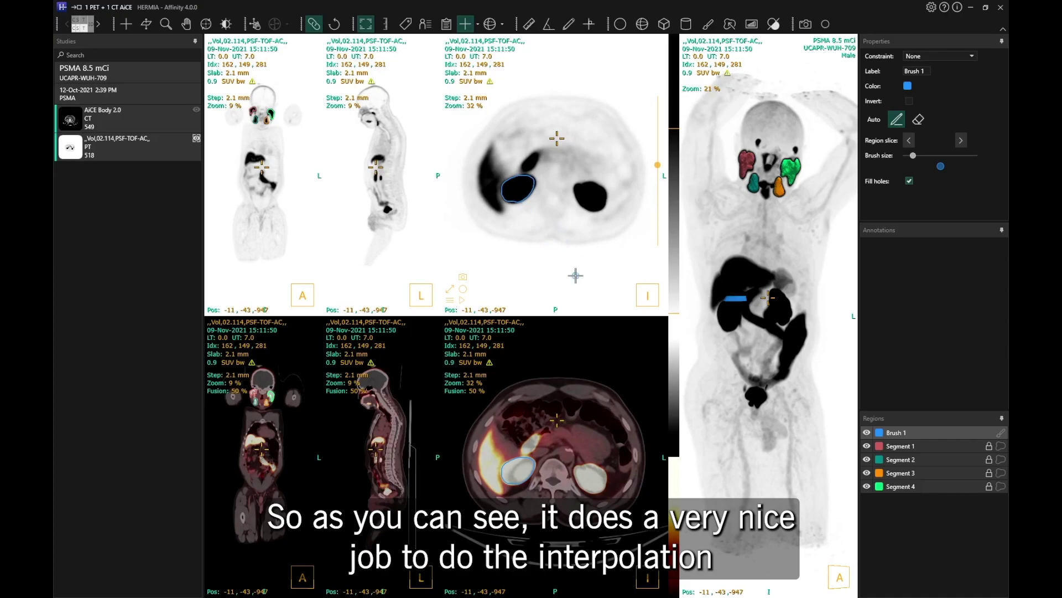
pyautogui.press('Escape')
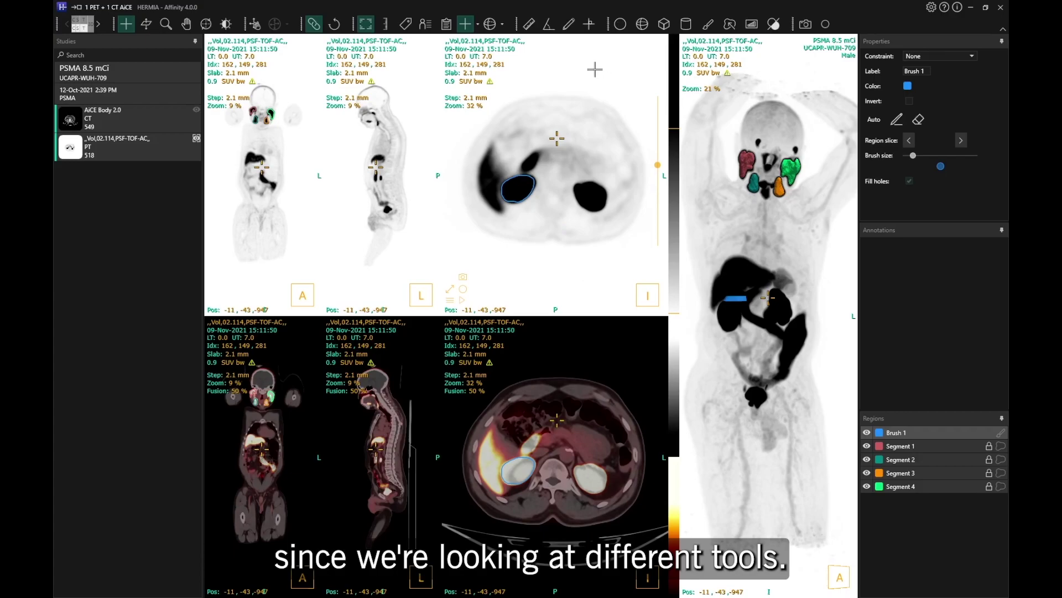
# Draw a 15.1 cm ruler across the axial PET slice and select it in Annotations.
pyautogui.click(529, 25)
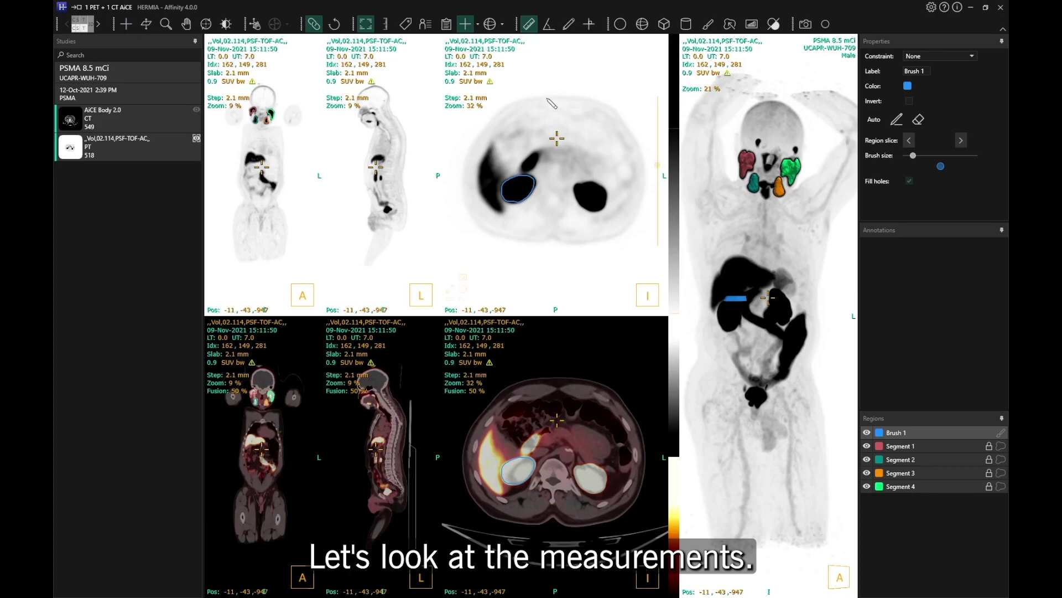
pyautogui.moveTo(532, 114); pyautogui.dragTo(607, 126)
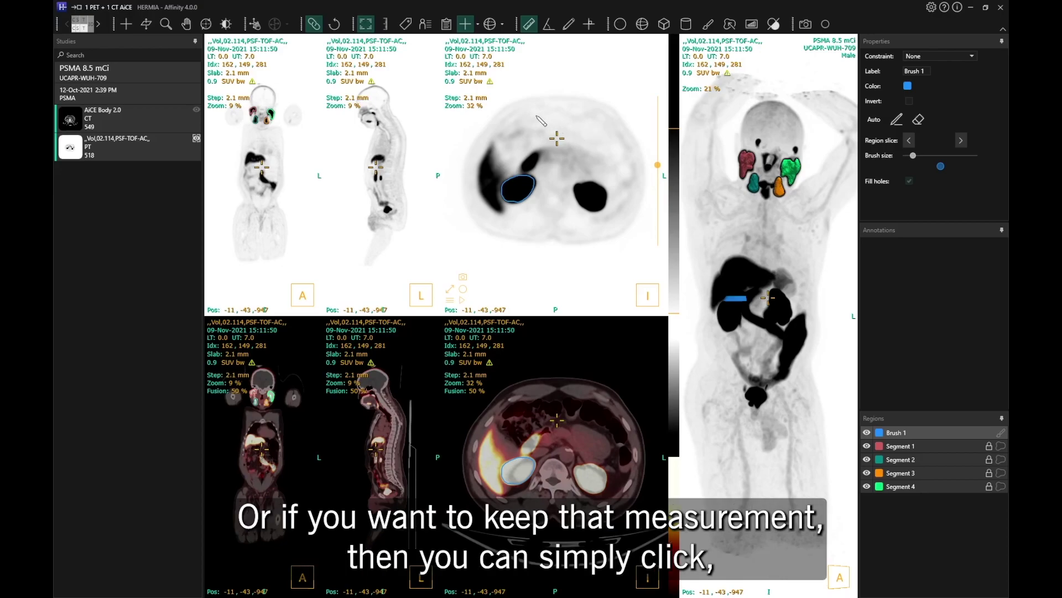
pyautogui.moveTo(533, 110); pyautogui.dragTo(624, 132)
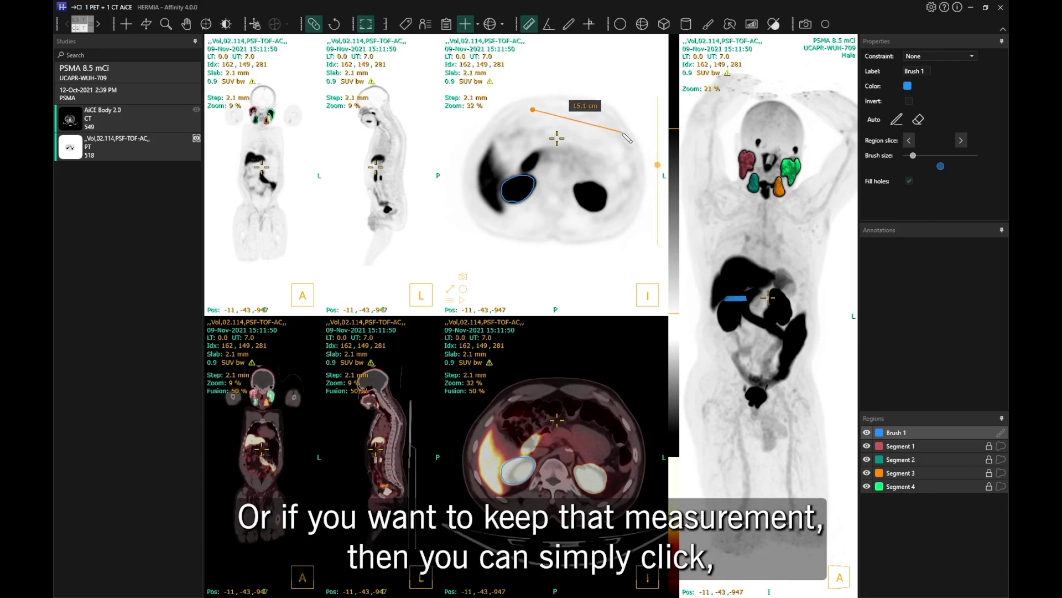
pyautogui.click(624, 133)
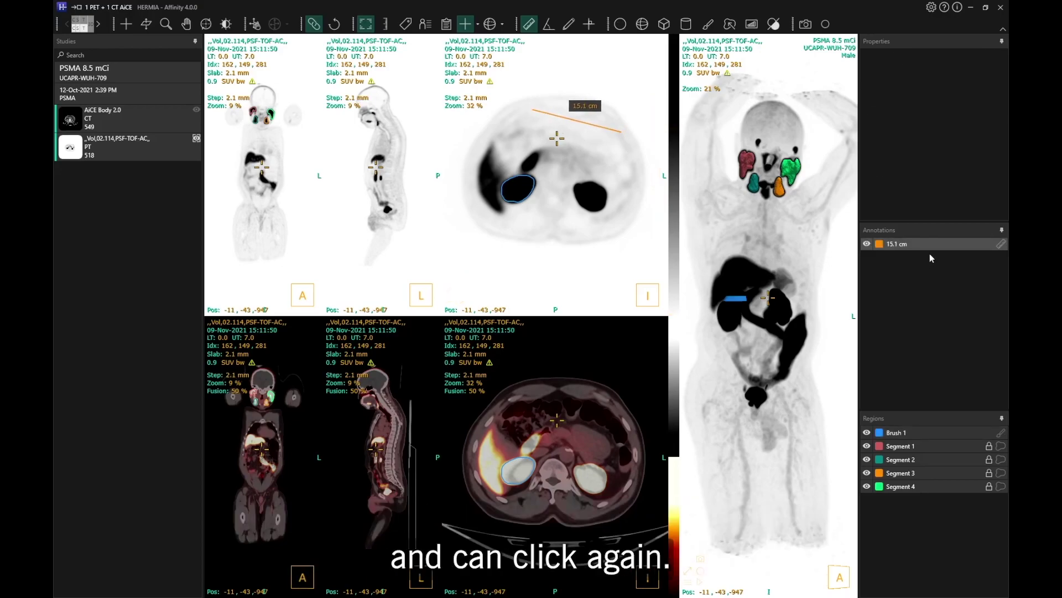
pyautogui.click(896, 249)
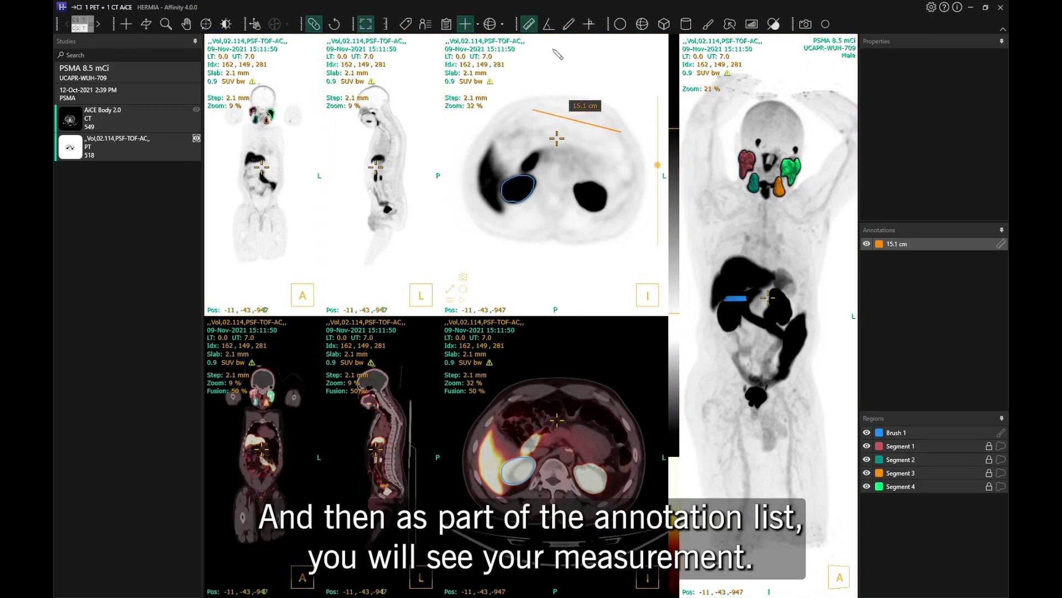
pyautogui.click(569, 24)
# Label the lesion on the axial slice with a 'test' annotation and arrow, then select it in the list.
pyautogui.click(538, 83)
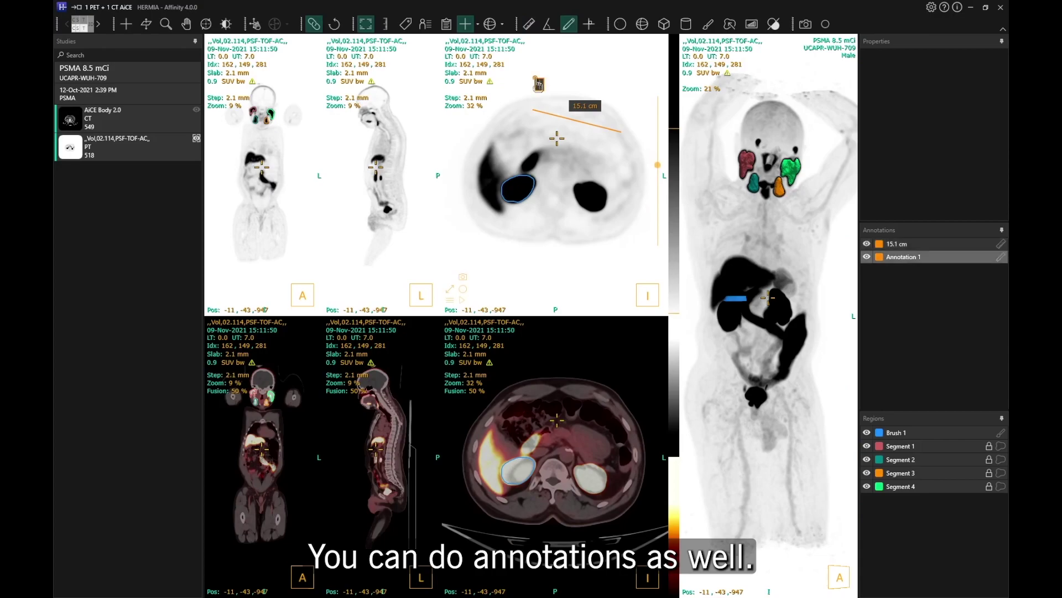
pyautogui.write('test')
pyautogui.press('Return')
pyautogui.moveTo(524, 74); pyautogui.dragTo(522, 159)
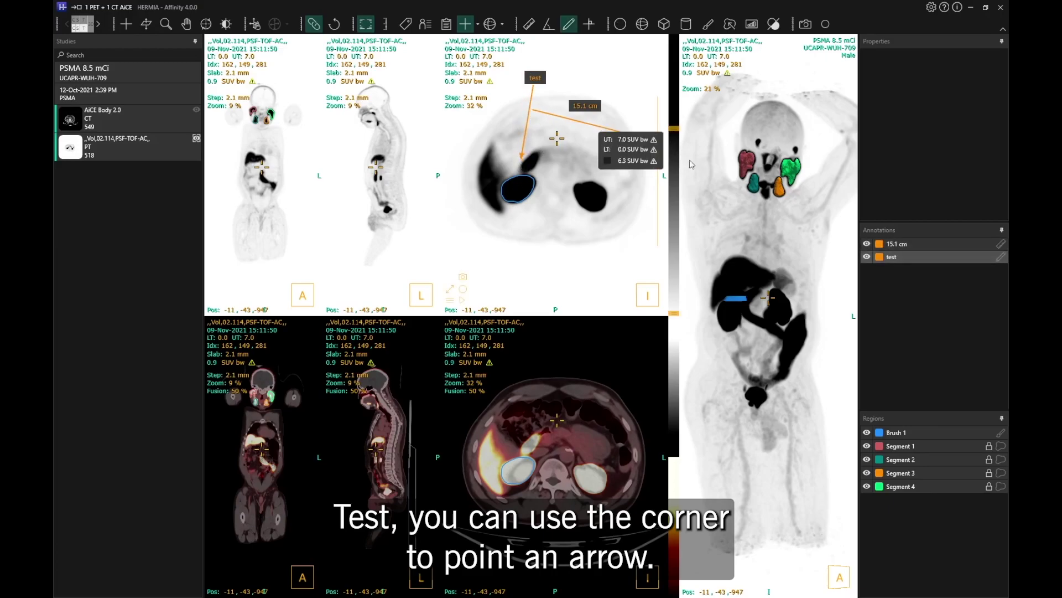
pyautogui.press('Escape')
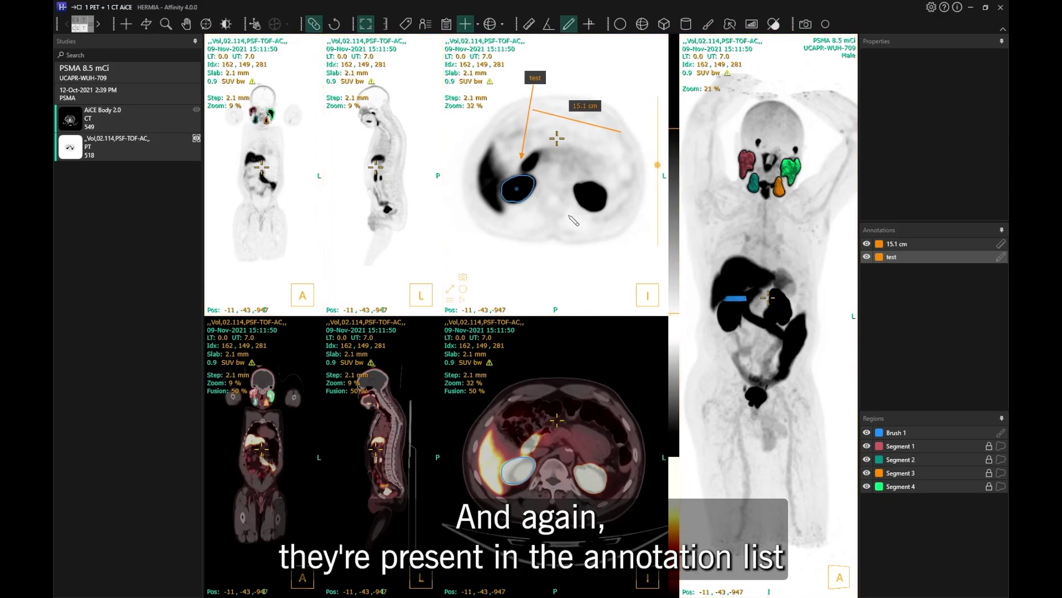
pyautogui.scroll(-1, 559, 219)
pyautogui.scroll(-8, 559, 219)
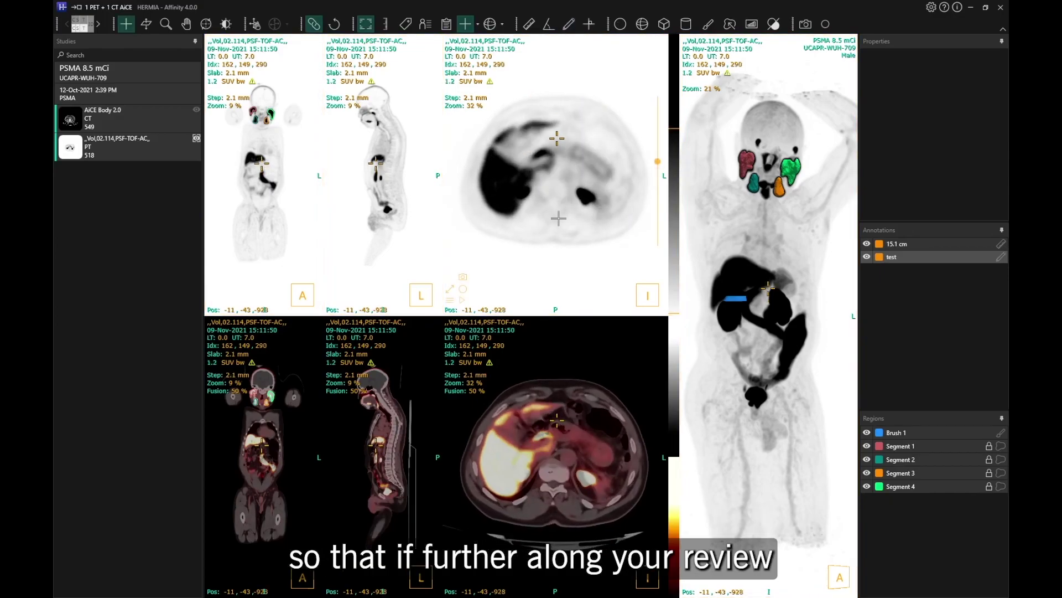
pyautogui.scroll(-16, 559, 219)
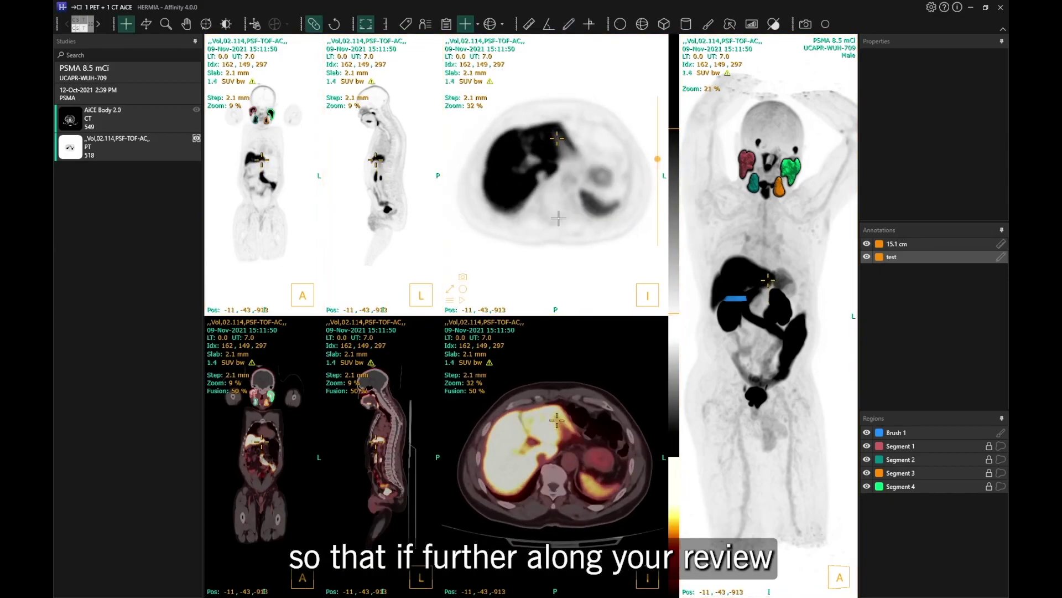
pyautogui.scroll(4, 559, 219)
pyautogui.click(899, 256)
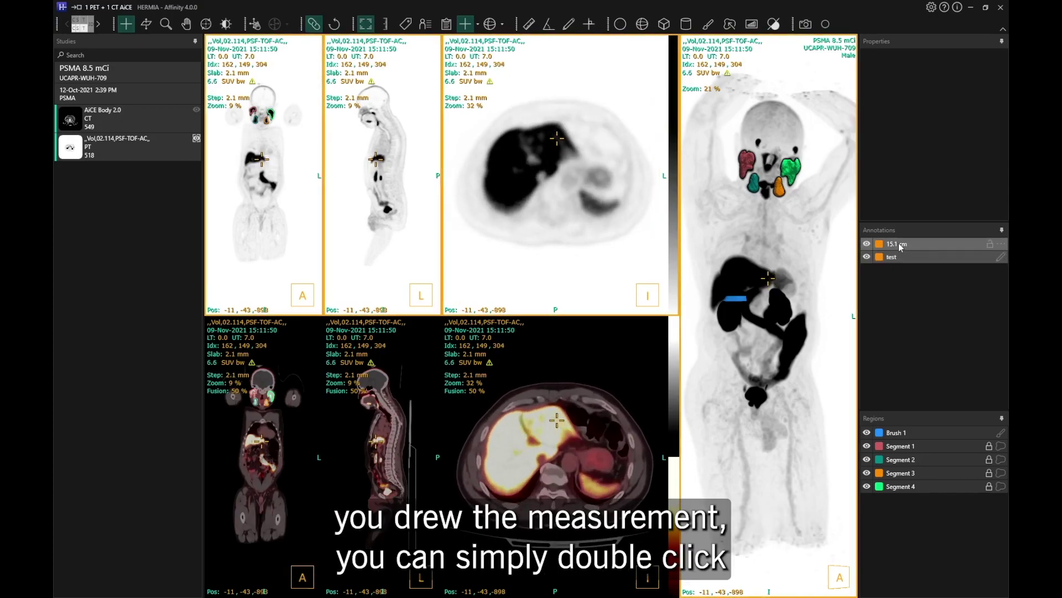
# Navigate from the lists to the 15.1 cm measurement slice, then to the Segment 2 salivary gland.
pyautogui.doubleClick(899, 244)
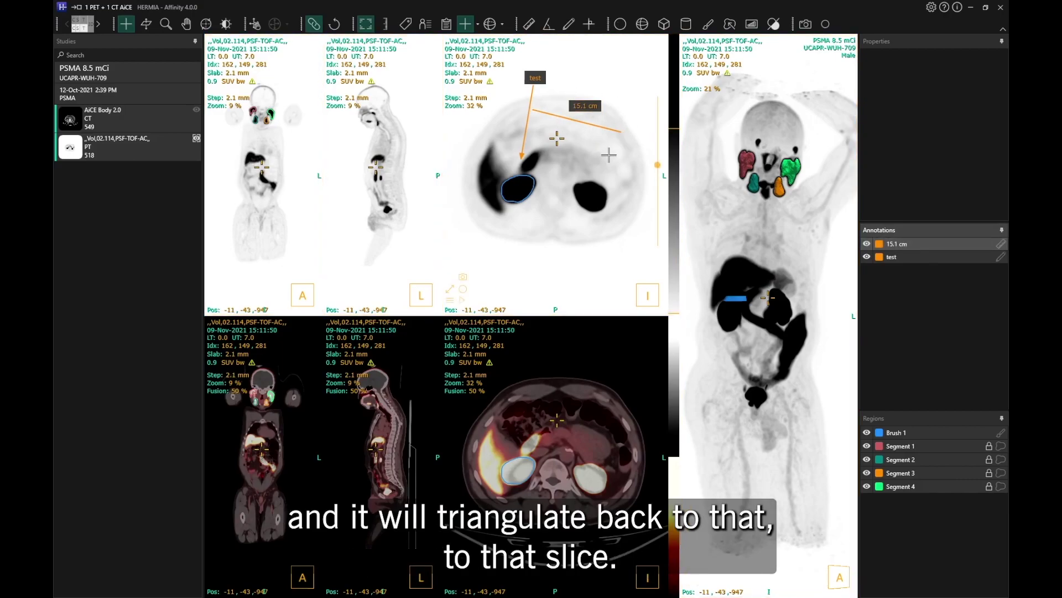
pyautogui.doubleClick(901, 459)
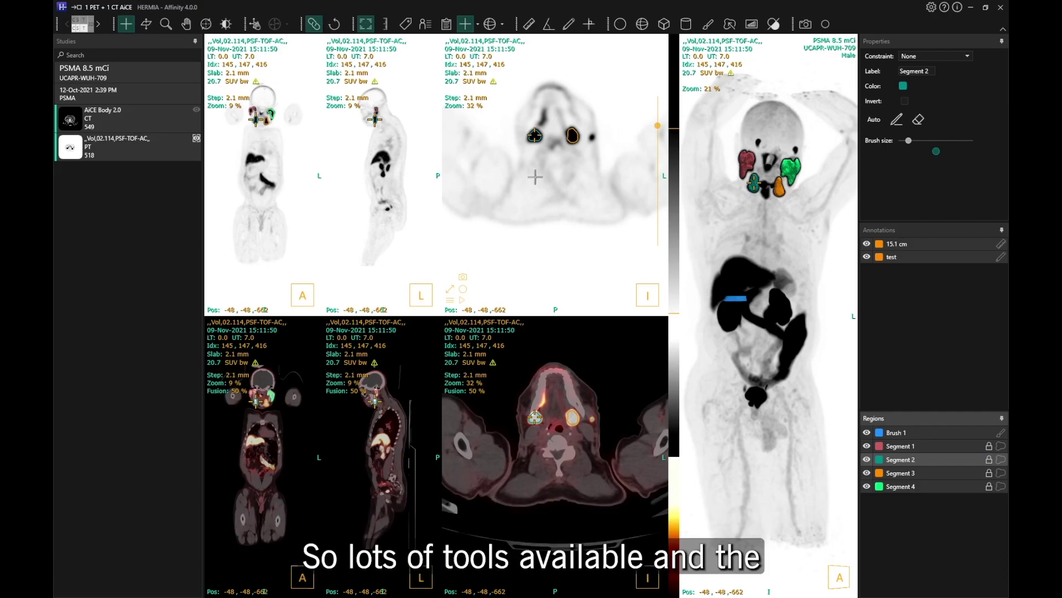
# Change the viewer to the T T / T 3D layout with axial PET, CT, fused and MIP views.
pyautogui.click(83, 24)
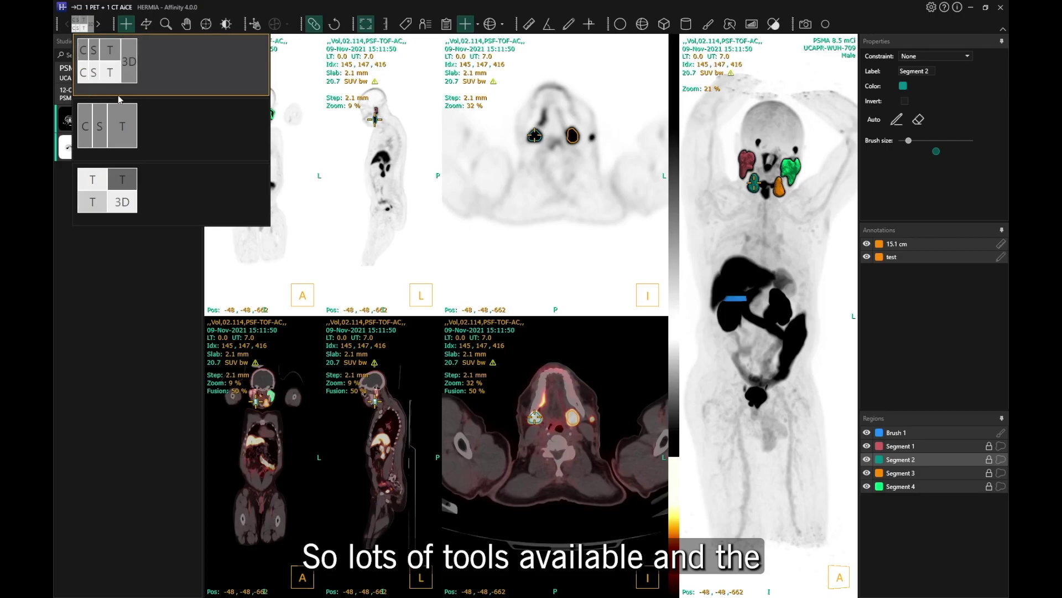
pyautogui.click(121, 188)
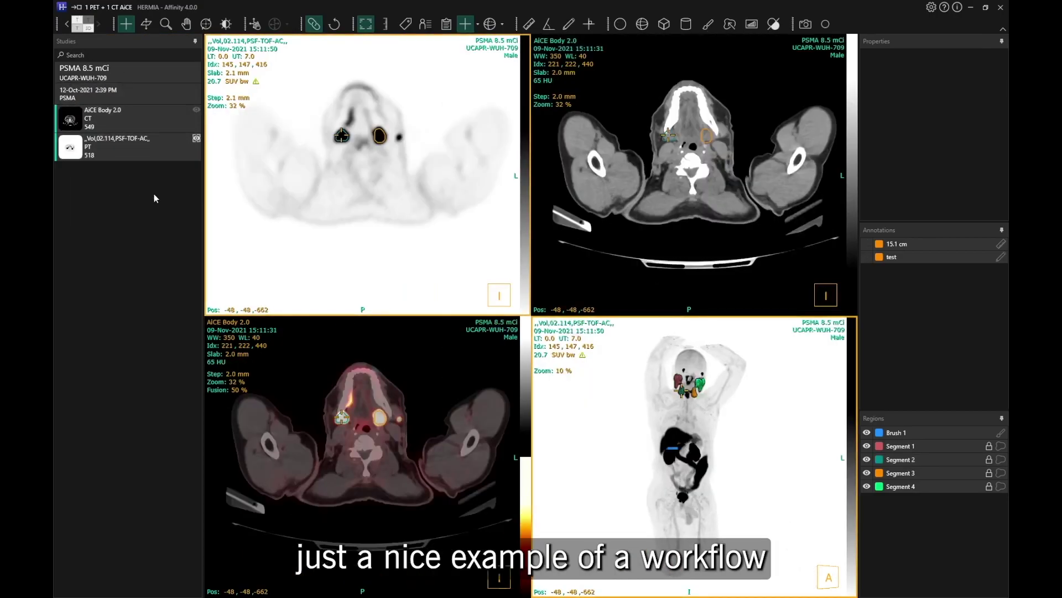
pyautogui.click(83, 28)
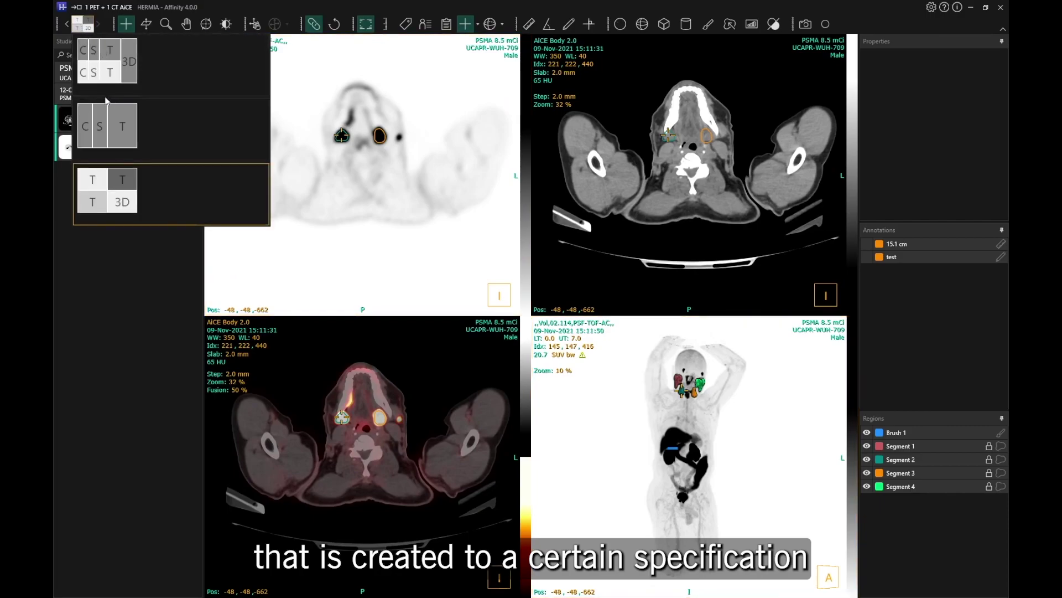
pyautogui.click(134, 273)
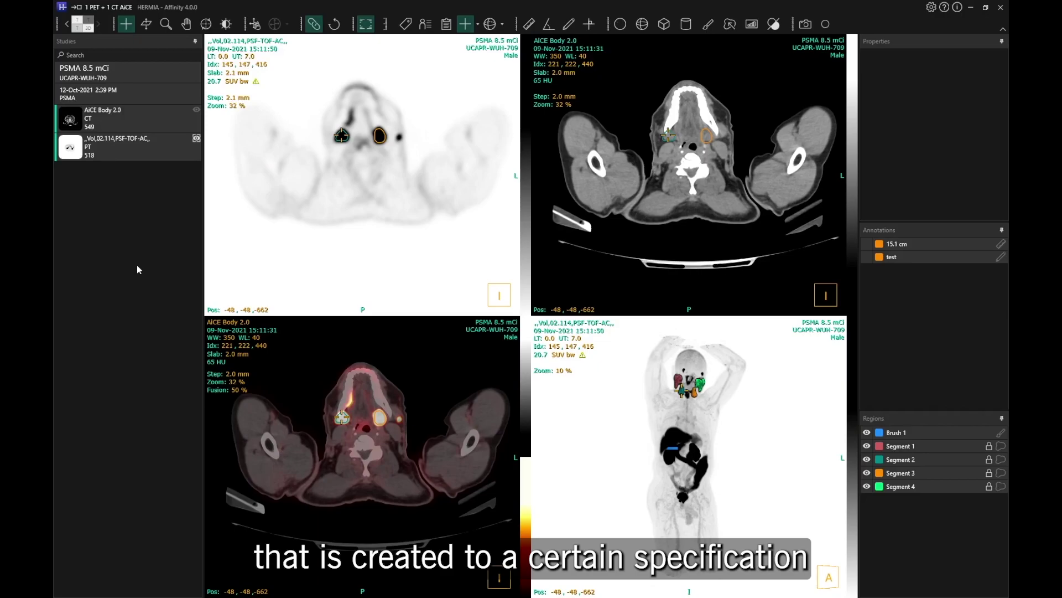